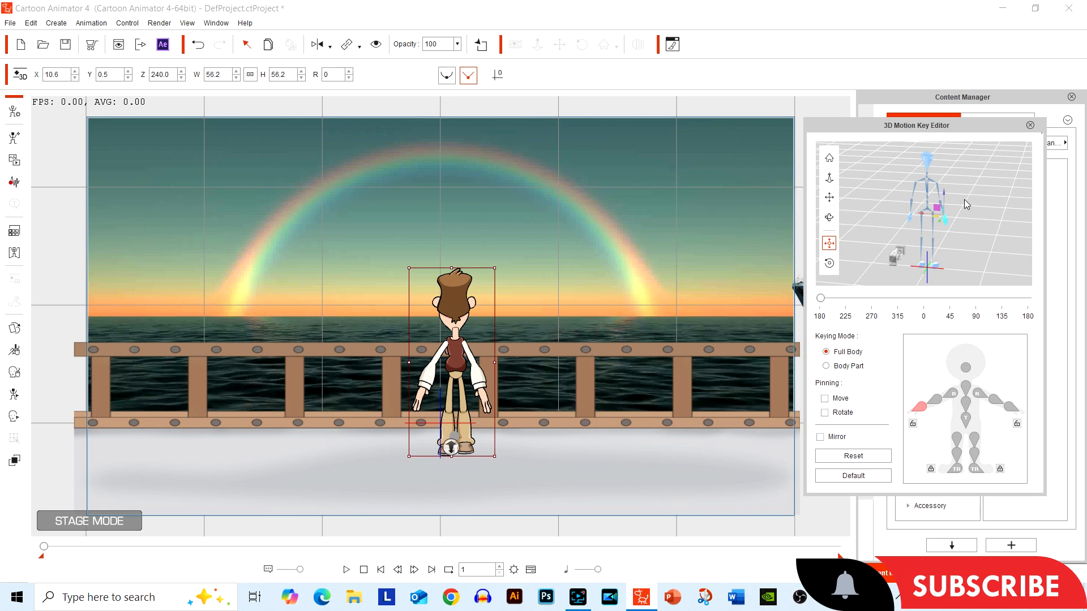
# Step: Close the 3D Motion Key Editor, show the timeline and move the playhead to frame 20
pyautogui.click(1030, 125)
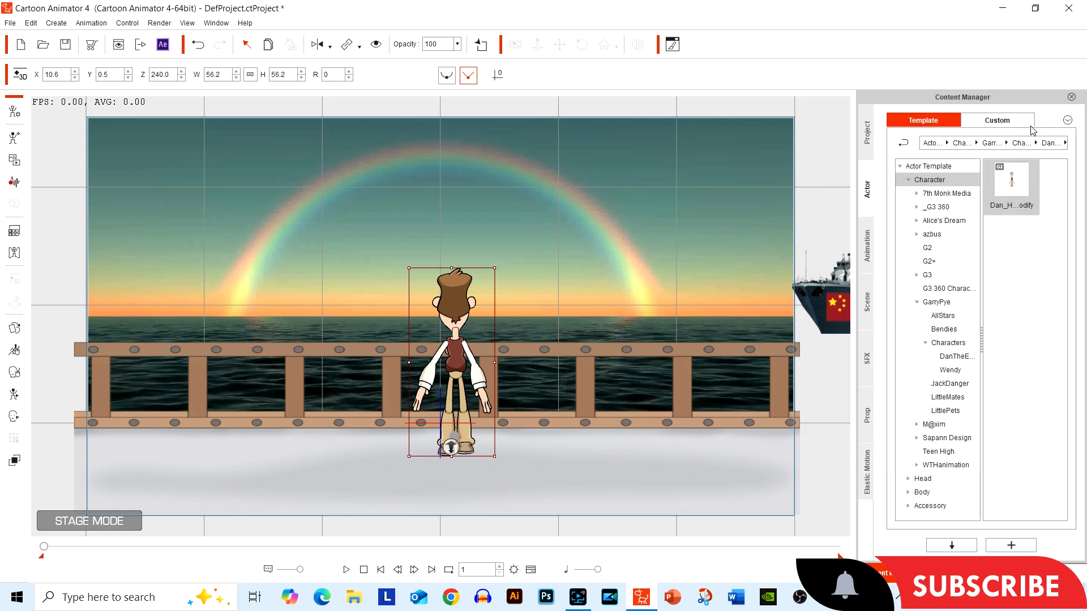
pyautogui.click(530, 571)
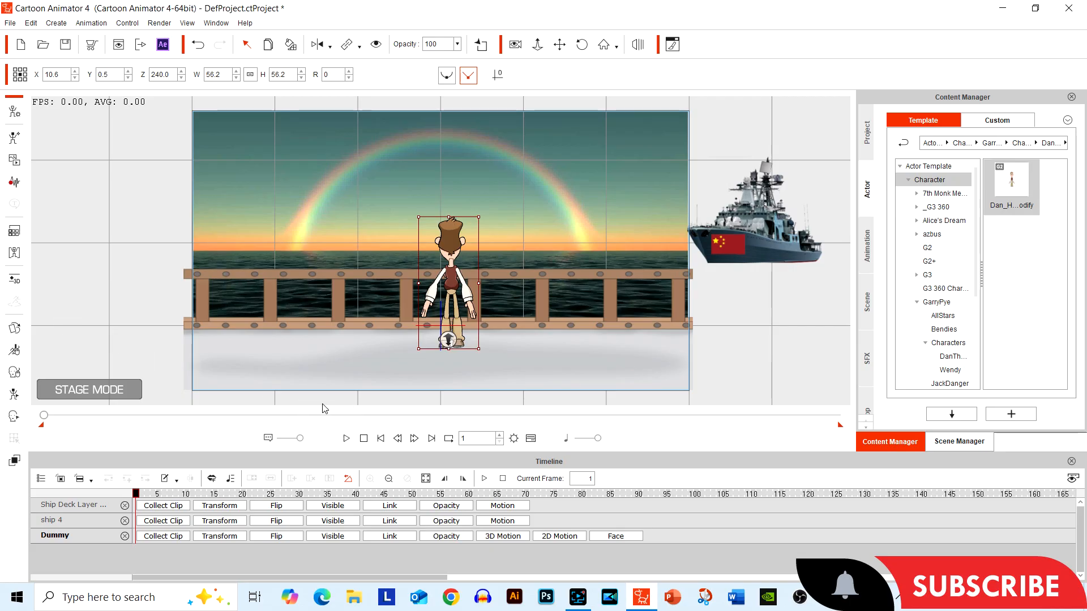
pyautogui.moveTo(137, 496); pyautogui.dragTo(245, 514)
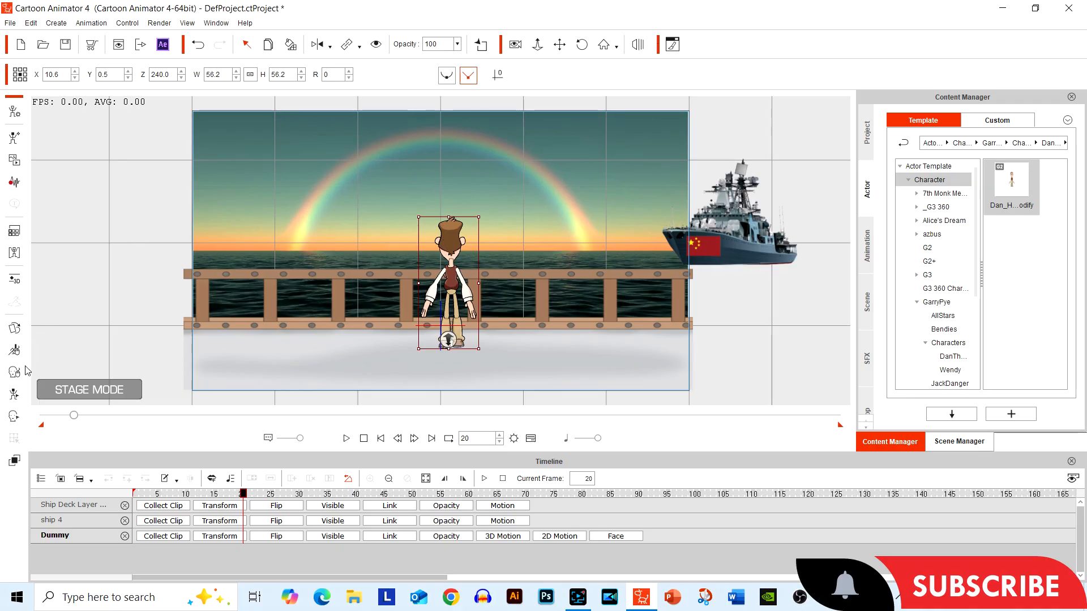
# Step: Key the character's left upper arm in the 2D Motion Key Editor at frame 20, rotated outward to about 87 degrees
pyautogui.click(14, 394)
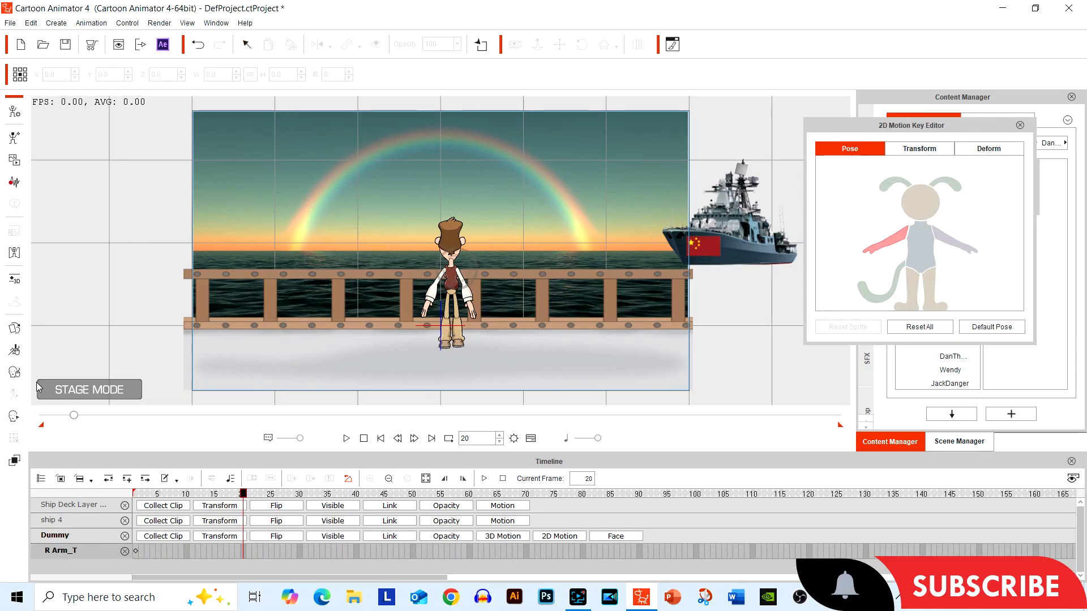
pyautogui.click(902, 146)
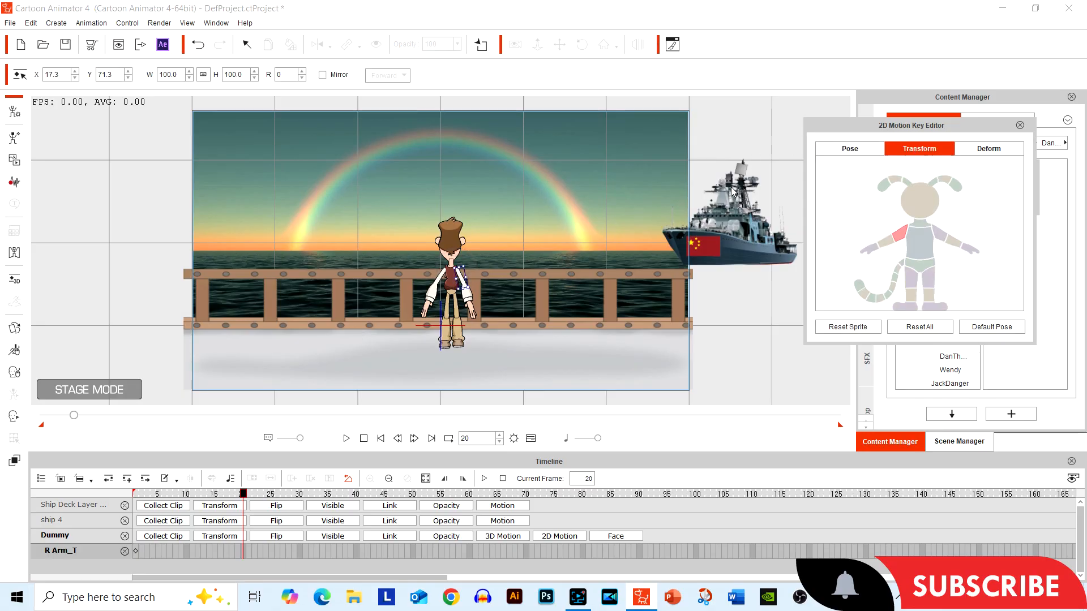
pyautogui.click(939, 235)
pyautogui.click(940, 237)
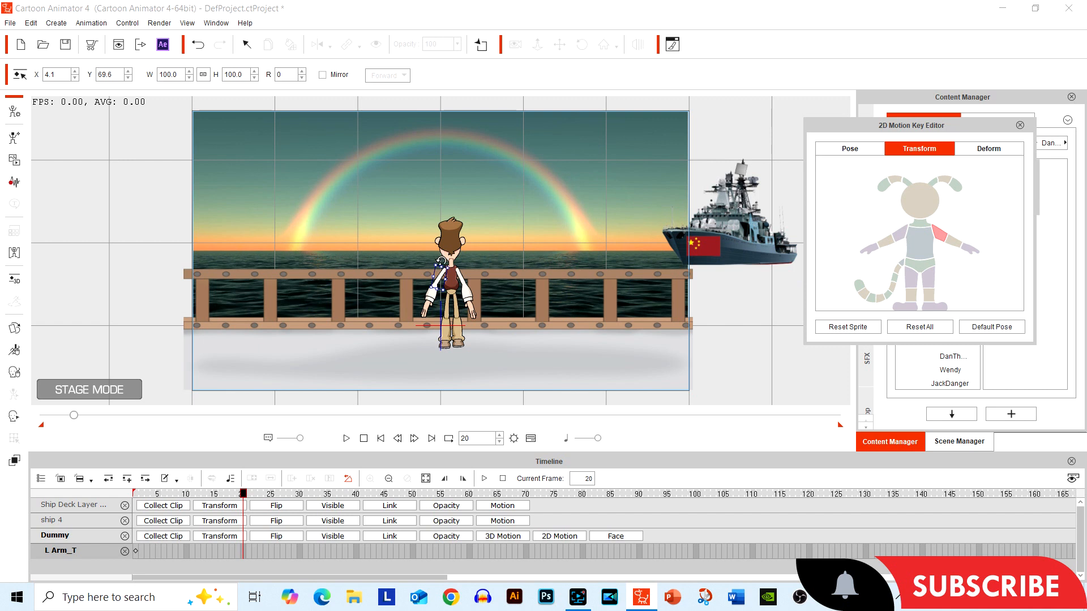
pyautogui.moveTo(429, 274); pyautogui.dragTo(396, 253)
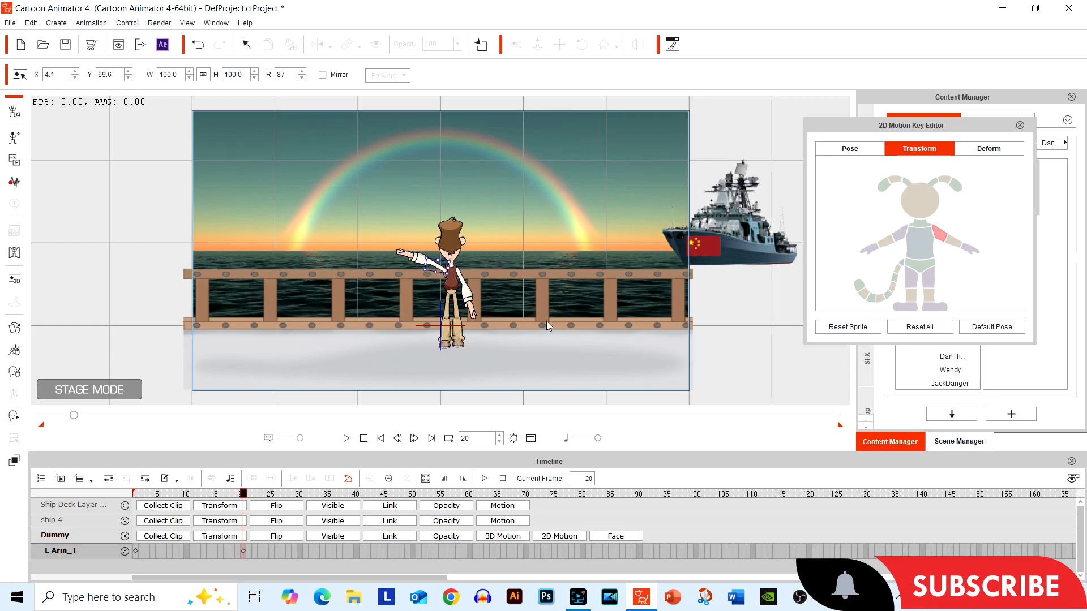
# Step: Raise the left forearm at frame 20 by rotating it to about 65 degrees, and close the 2D Motion Key Editor
pyautogui.click(884, 243)
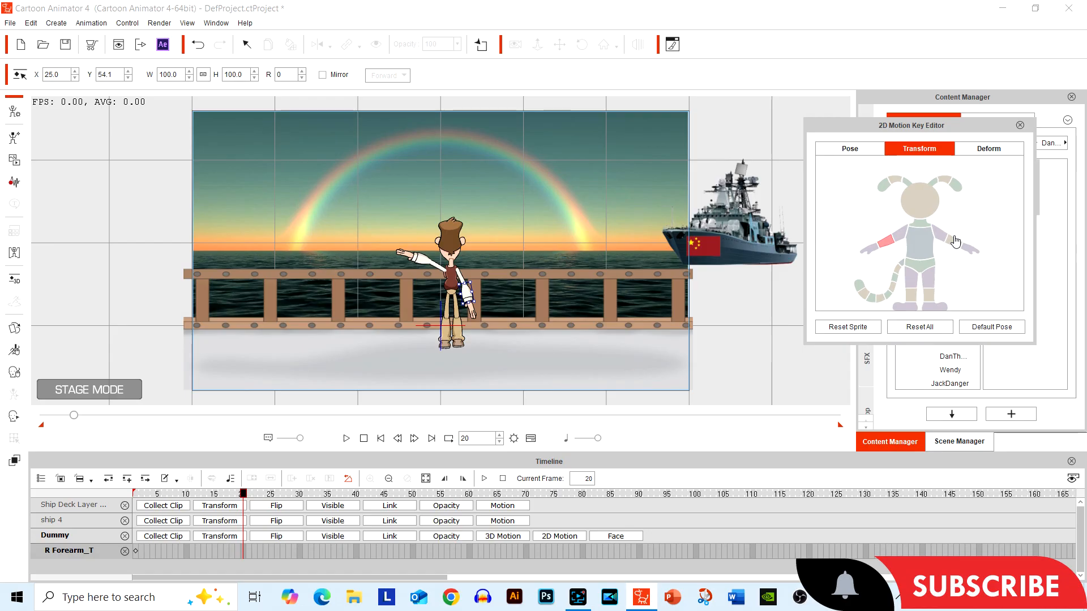
pyautogui.click(900, 234)
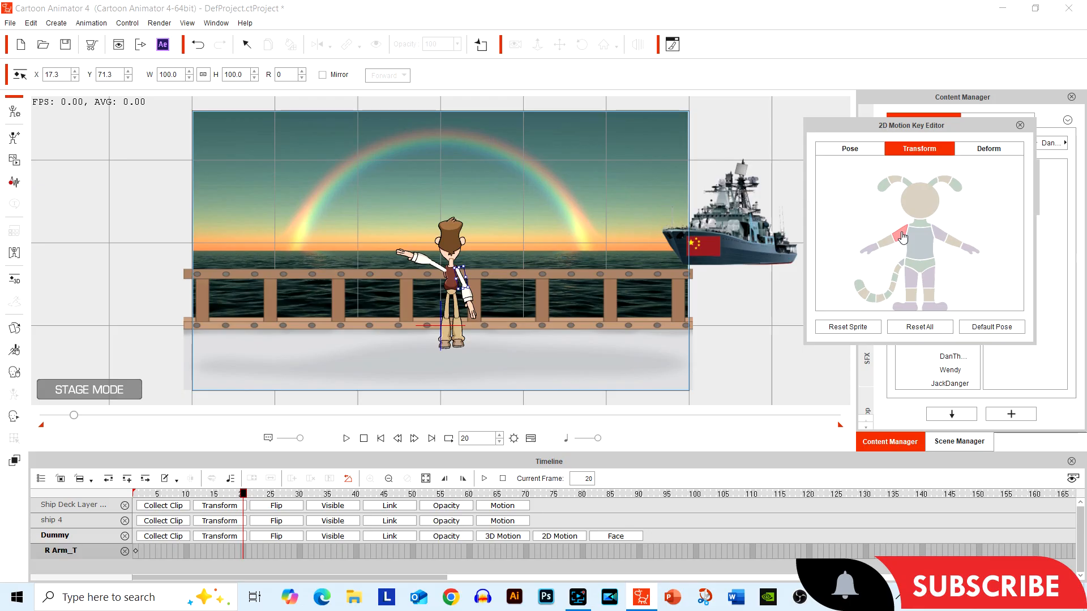
pyautogui.click(954, 243)
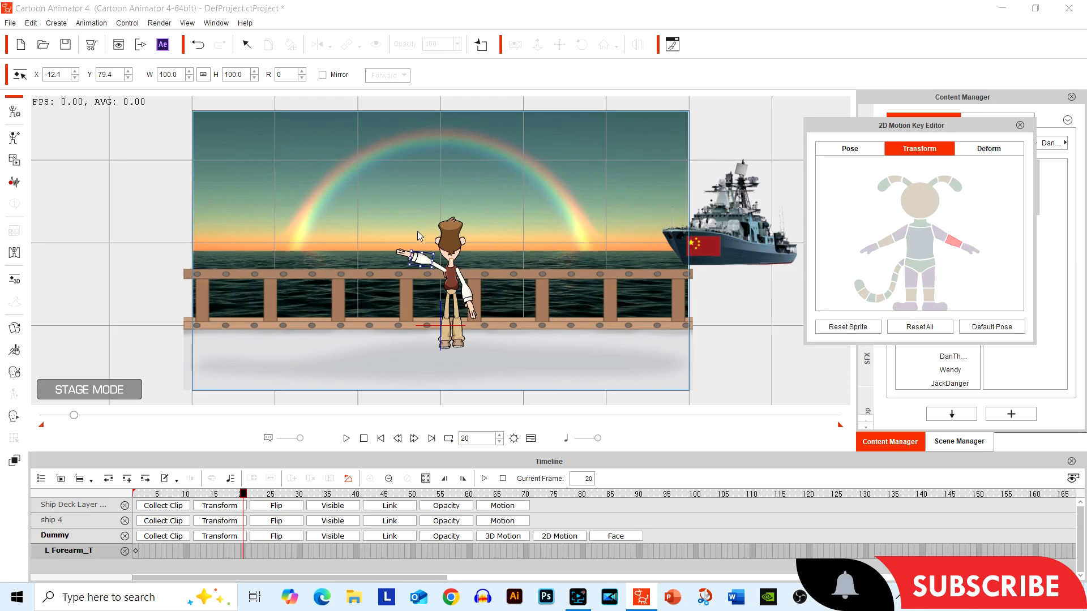
pyautogui.moveTo(417, 230); pyautogui.dragTo(460, 246)
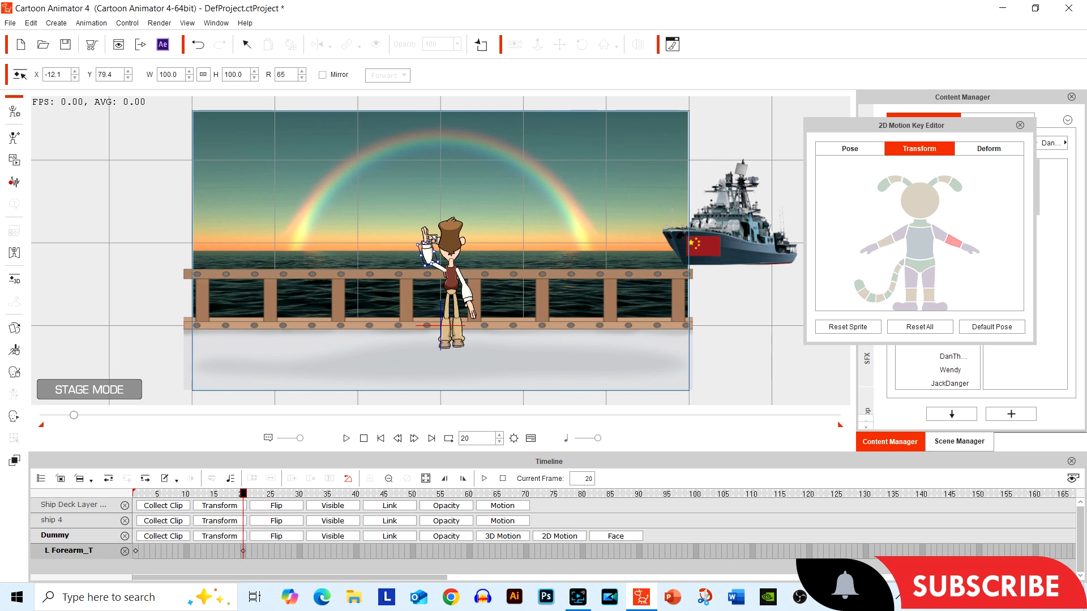
pyautogui.click(1020, 125)
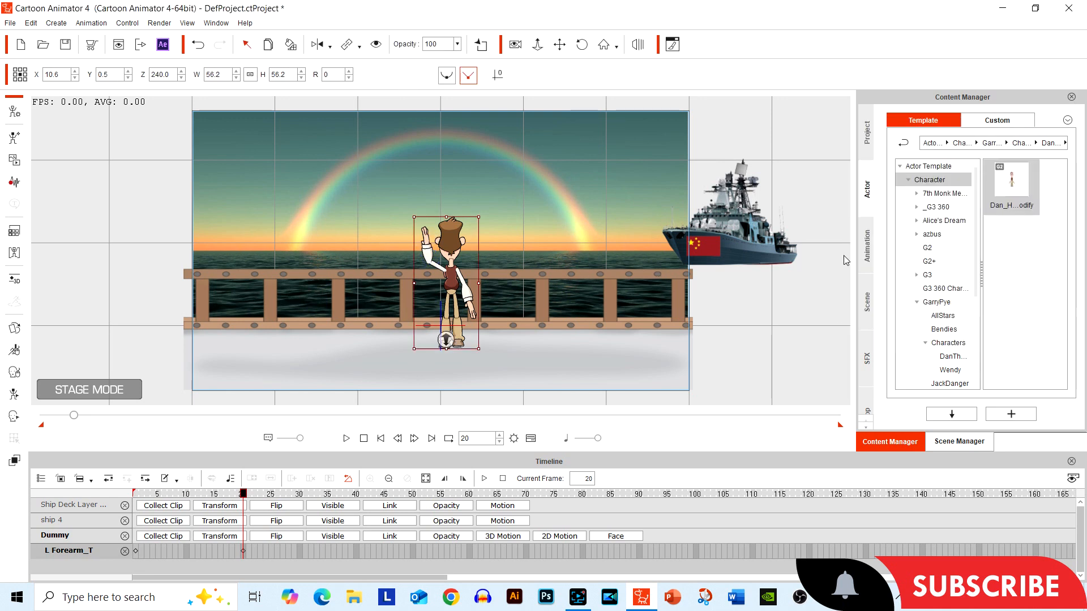
# Step: Swap both the right and left hand sprites to the open 02_Original hand at frame 20 in the Sprite Editor
pyautogui.click(16, 329)
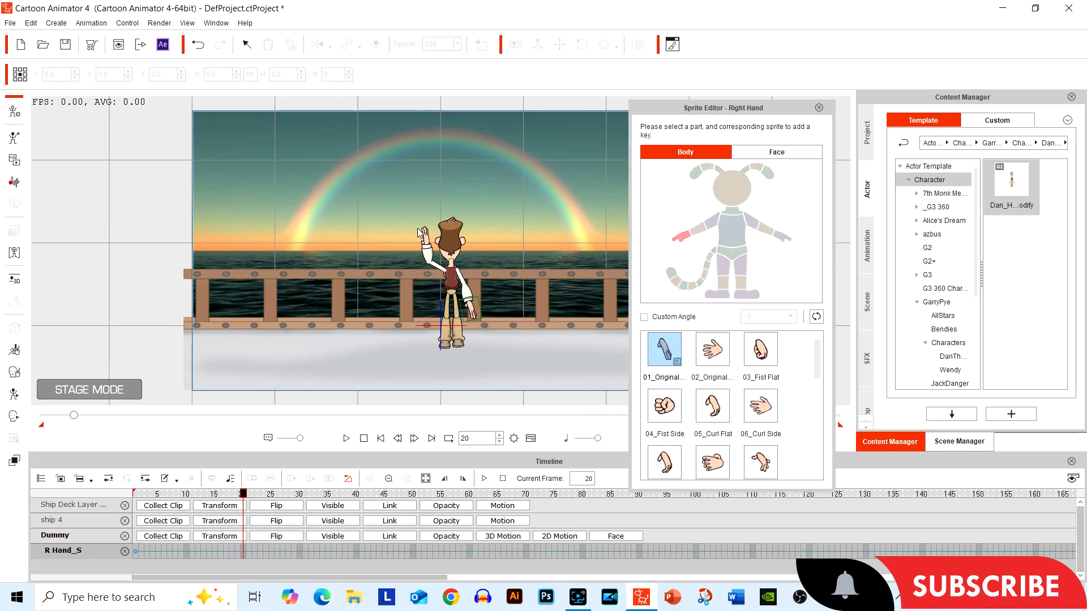
pyautogui.click(723, 361)
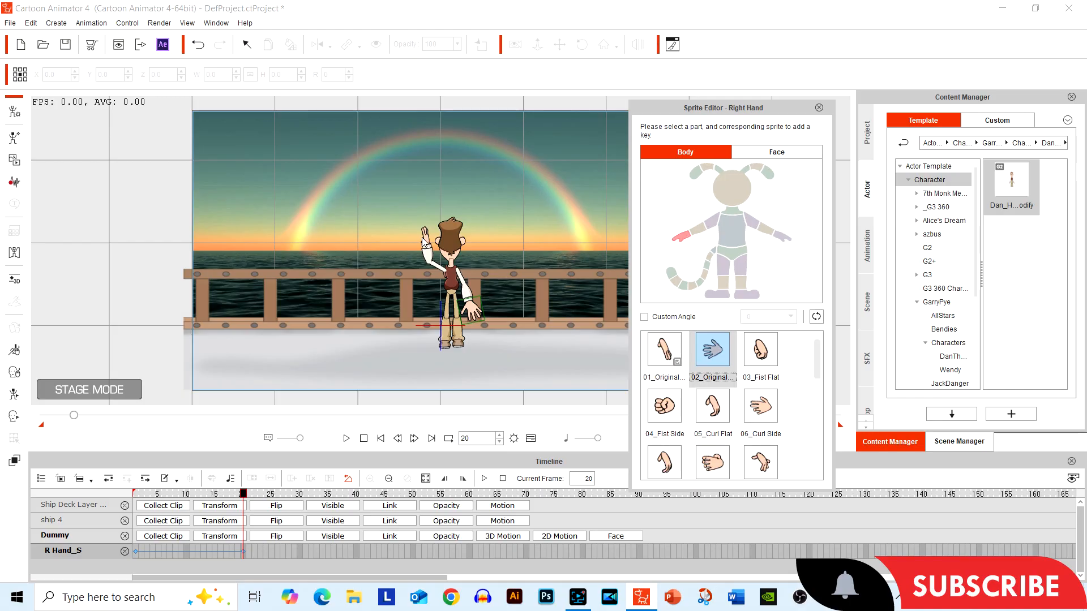
pyautogui.click(426, 240)
pyautogui.click(427, 239)
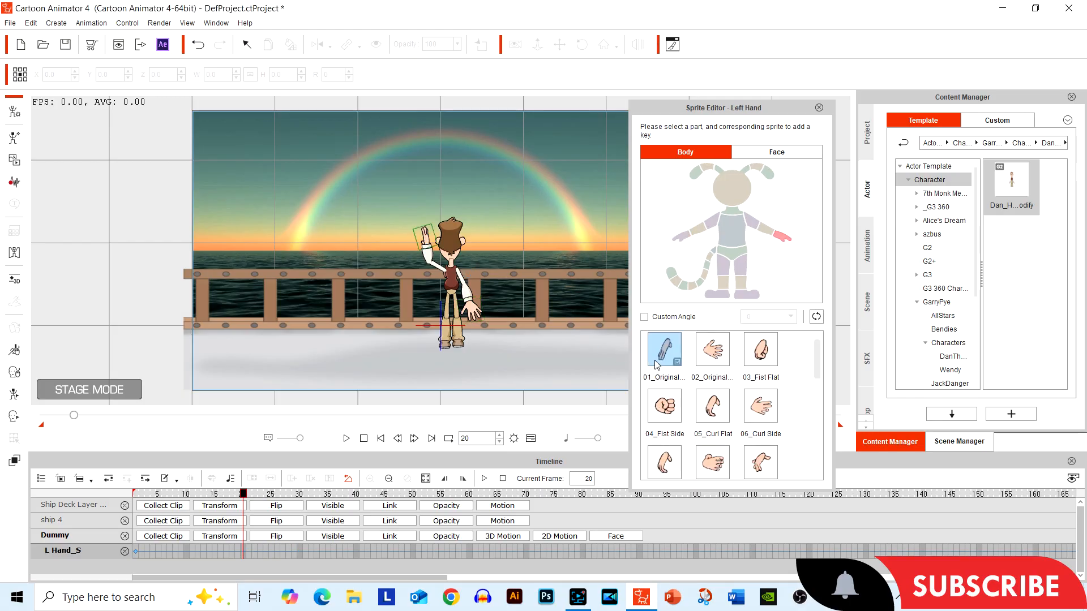
pyautogui.click(709, 352)
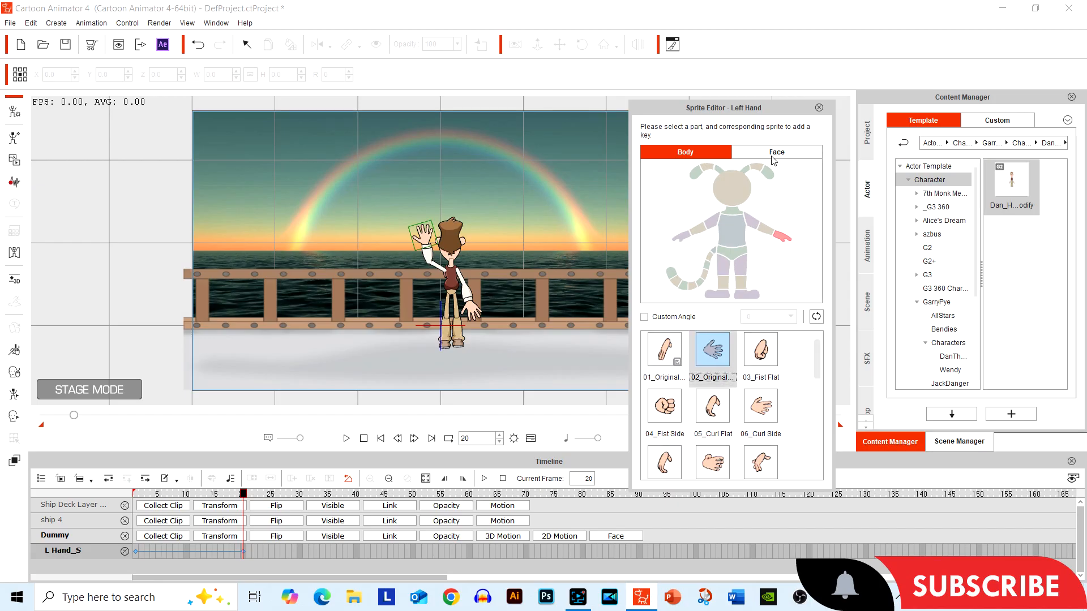
pyautogui.click(818, 108)
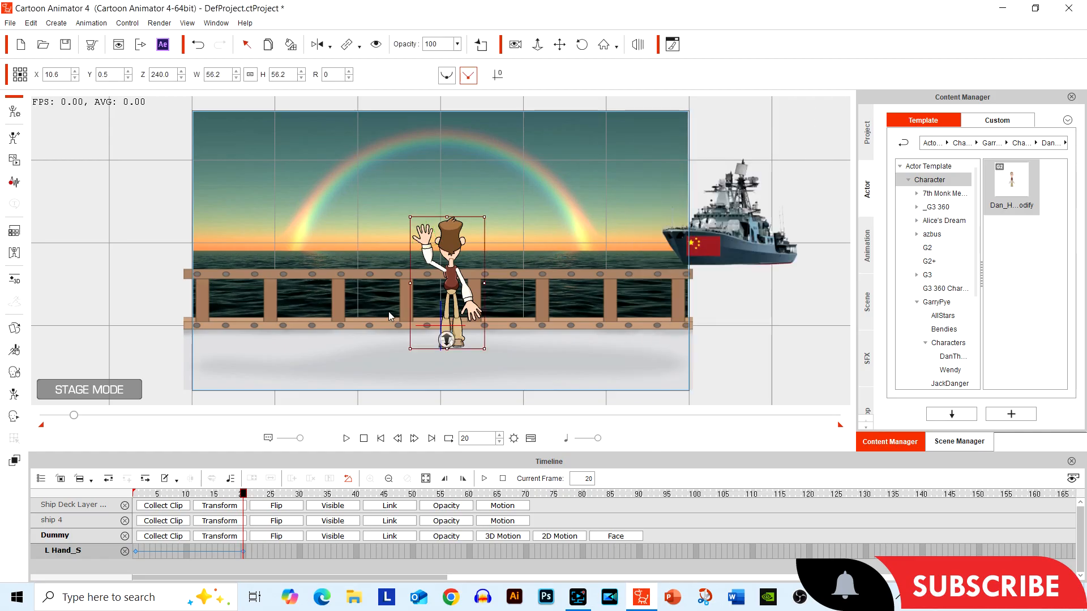
# Step: Key the left forearm's wave in 2D transform mode, lowered to about 9 degrees at frame 40 and raised to about 63 degrees at frame 60
pyautogui.click(15, 394)
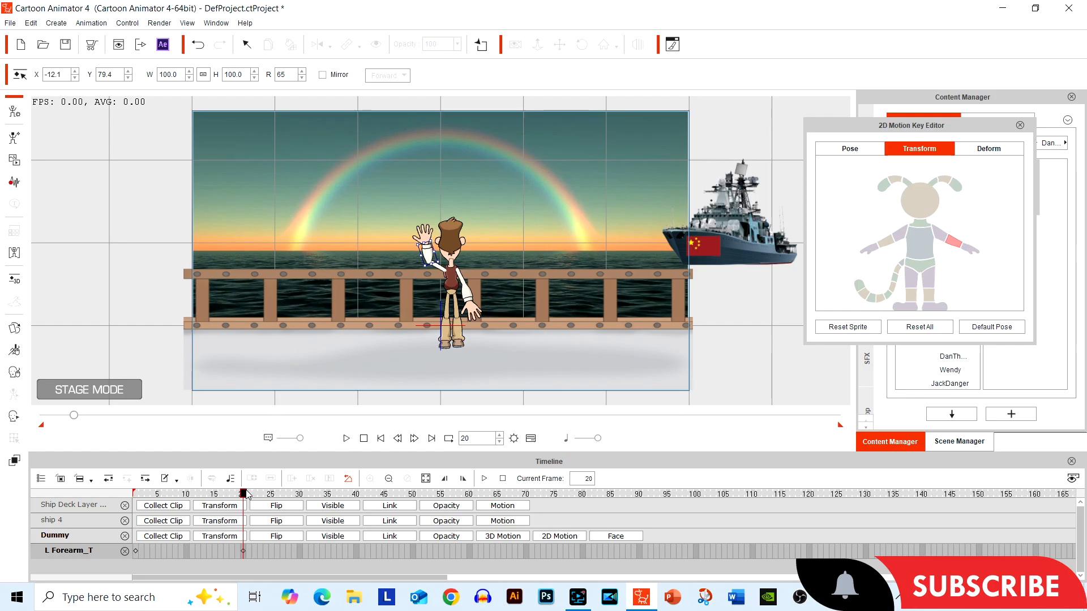
pyautogui.moveTo(243, 494); pyautogui.dragTo(355, 509)
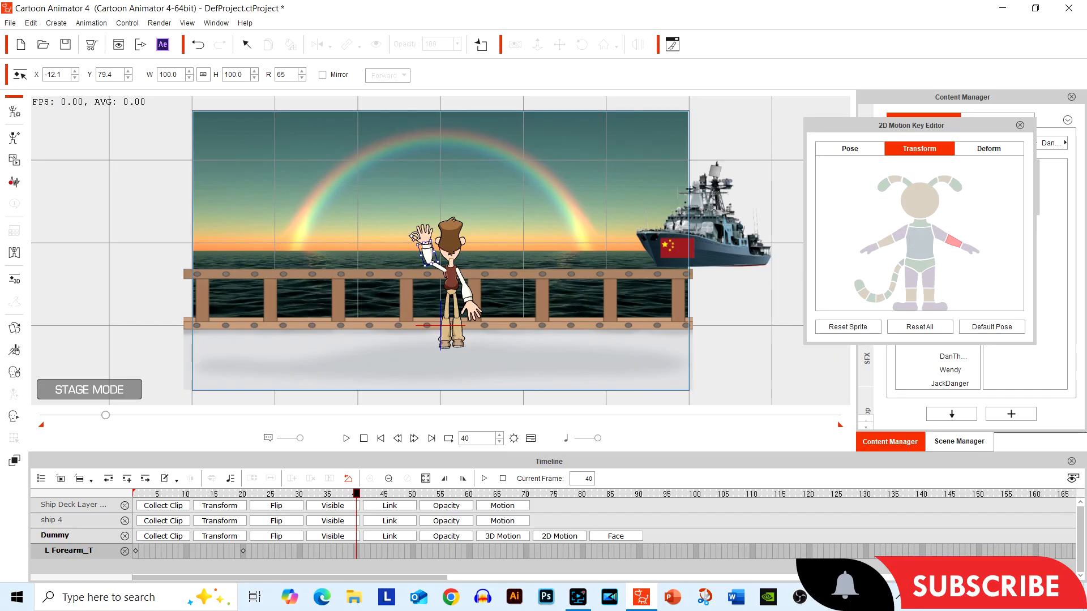
pyautogui.moveTo(415, 236); pyautogui.dragTo(396, 258)
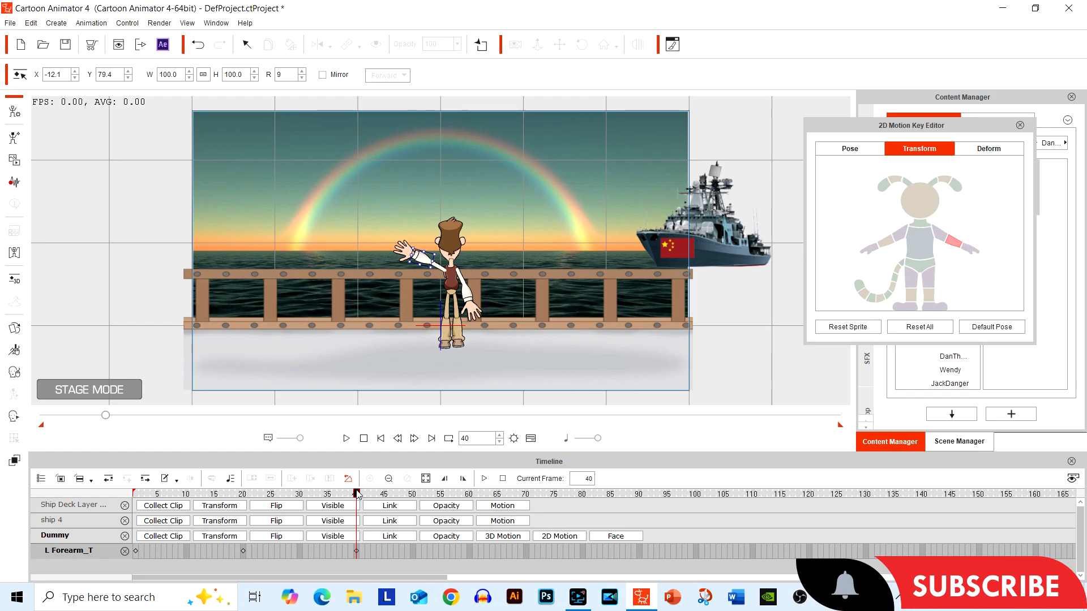
pyautogui.moveTo(357, 494); pyautogui.dragTo(468, 500)
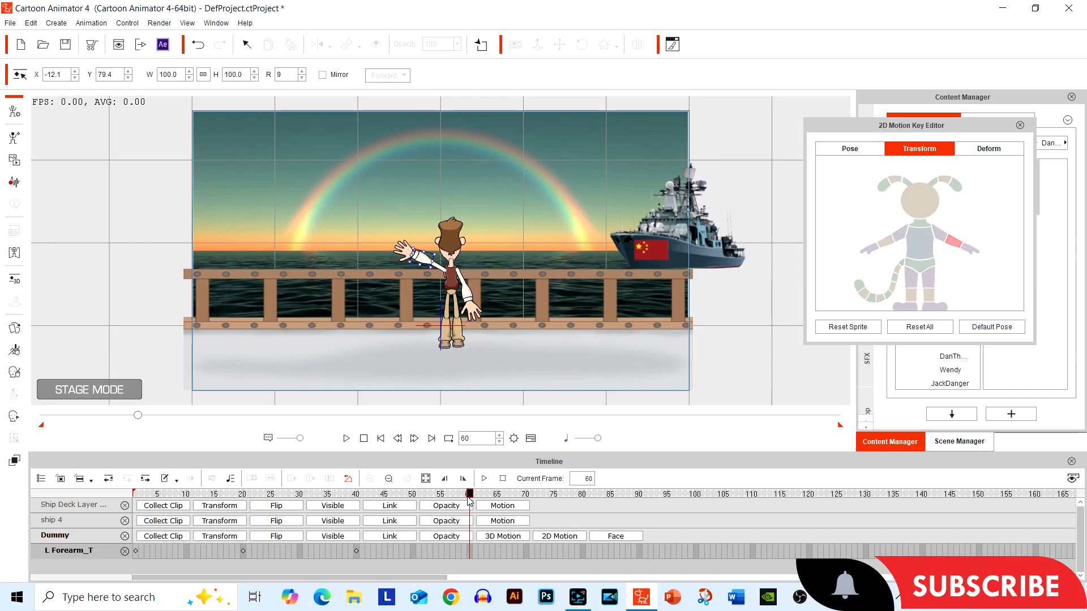
pyautogui.moveTo(430, 248); pyautogui.dragTo(454, 252)
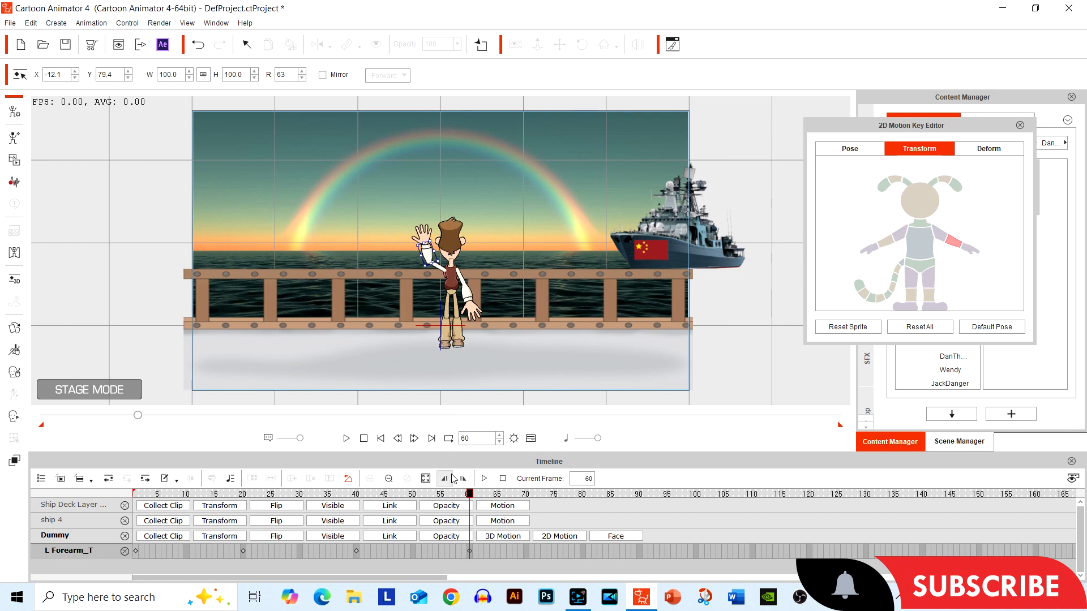
# Step: Key the left forearm lowered to about 6 degrees at frame 80 and raised to about 77 degrees at frame 100
pyautogui.moveTo(471, 496); pyautogui.dragTo(584, 498)
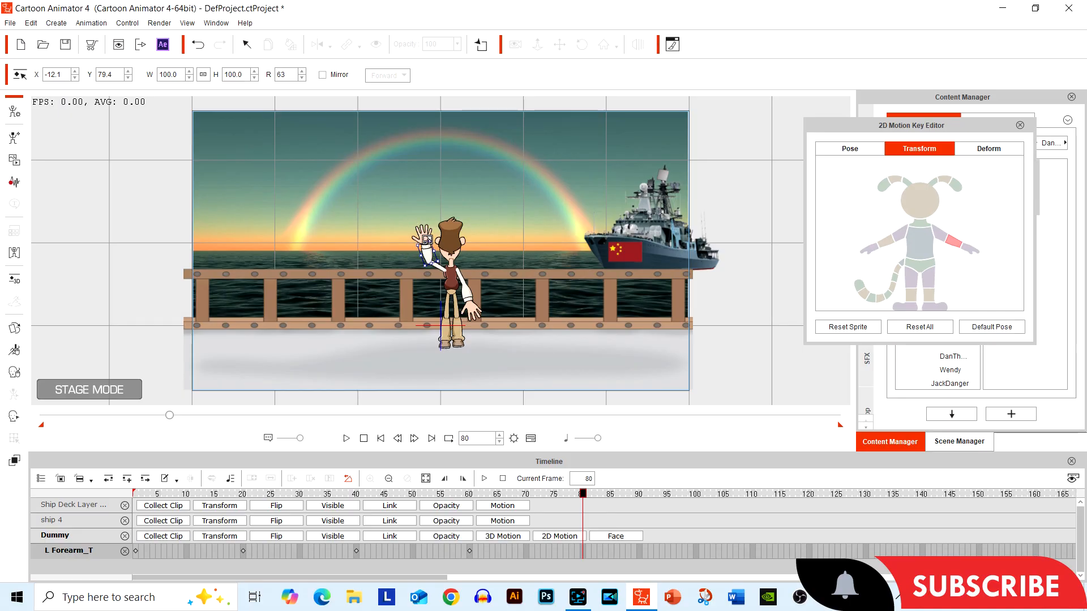
pyautogui.moveTo(425, 232); pyautogui.dragTo(409, 249)
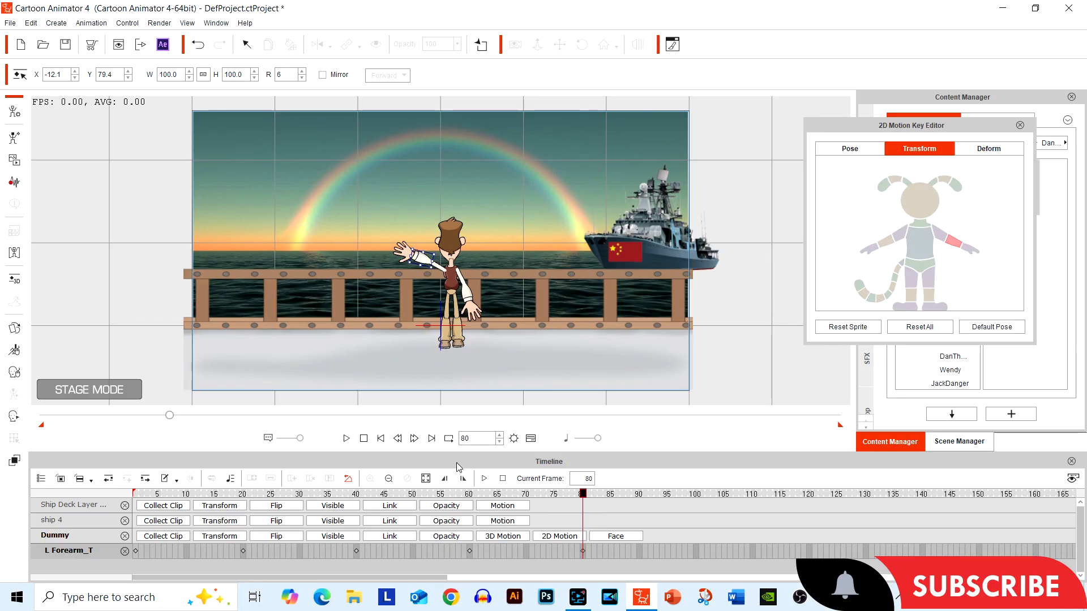
pyautogui.moveTo(586, 496); pyautogui.dragTo(697, 500)
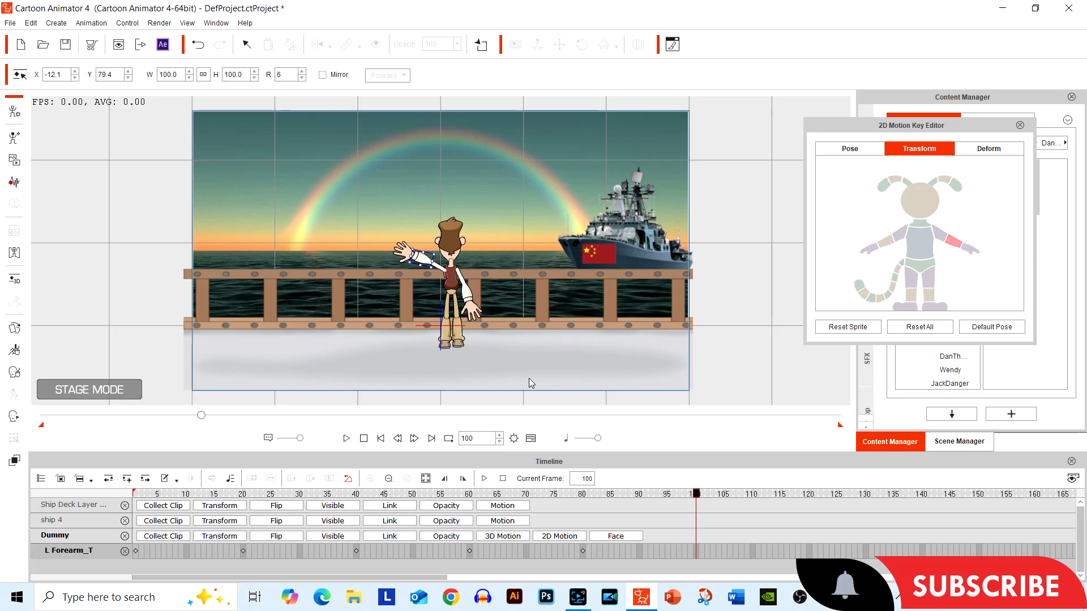
pyautogui.moveTo(423, 245); pyautogui.dragTo(452, 249)
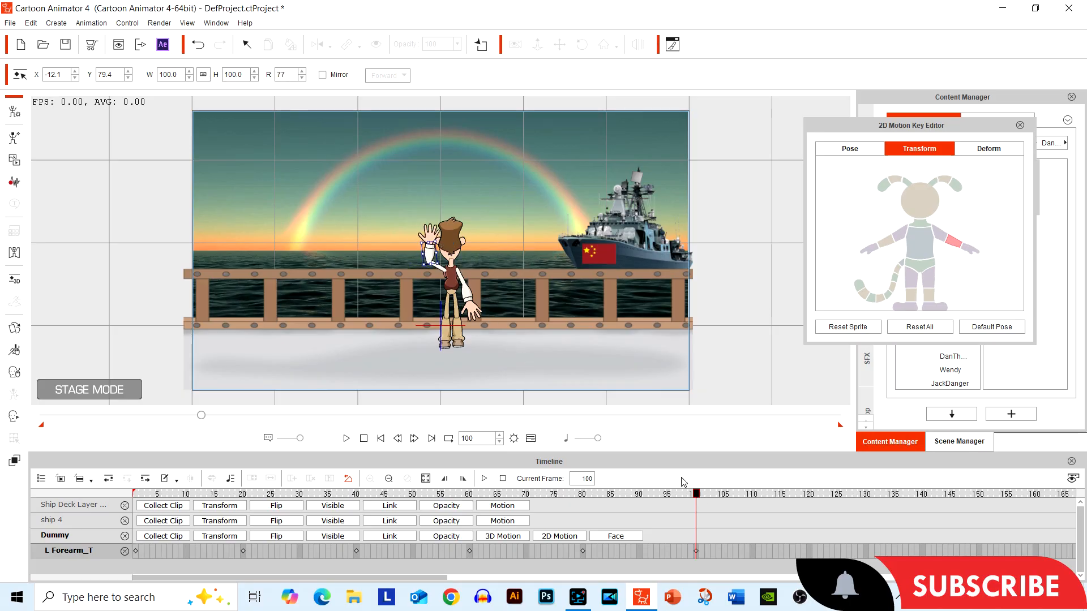
# Step: Key the left forearm lowered to about 7 degrees at frame 120 and raised to about 74 degrees at frame 140
pyautogui.moveTo(695, 496); pyautogui.dragTo(809, 499)
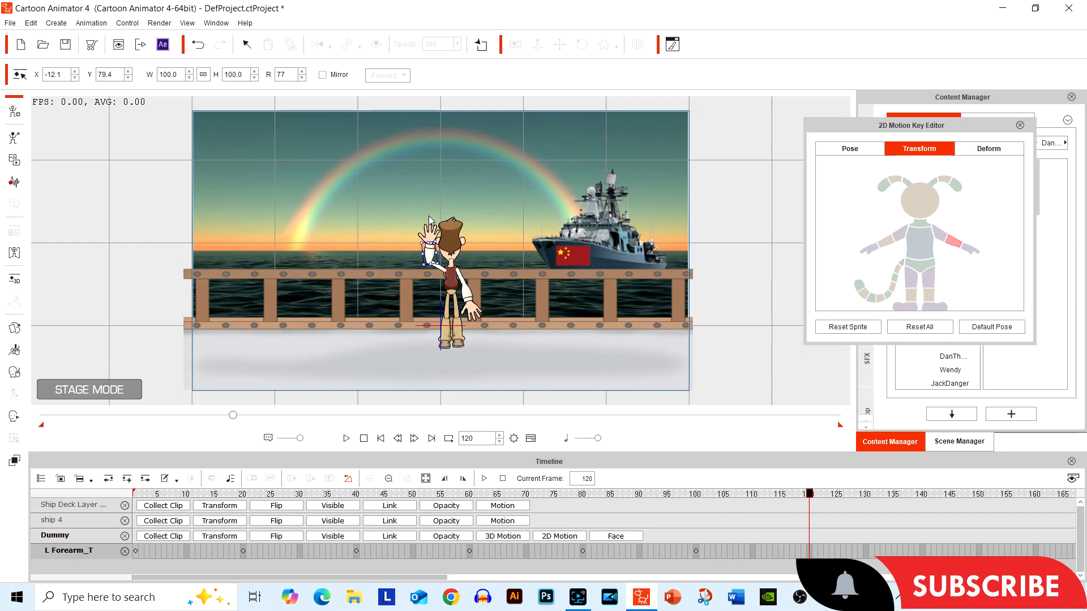
pyautogui.moveTo(420, 234); pyautogui.dragTo(401, 253)
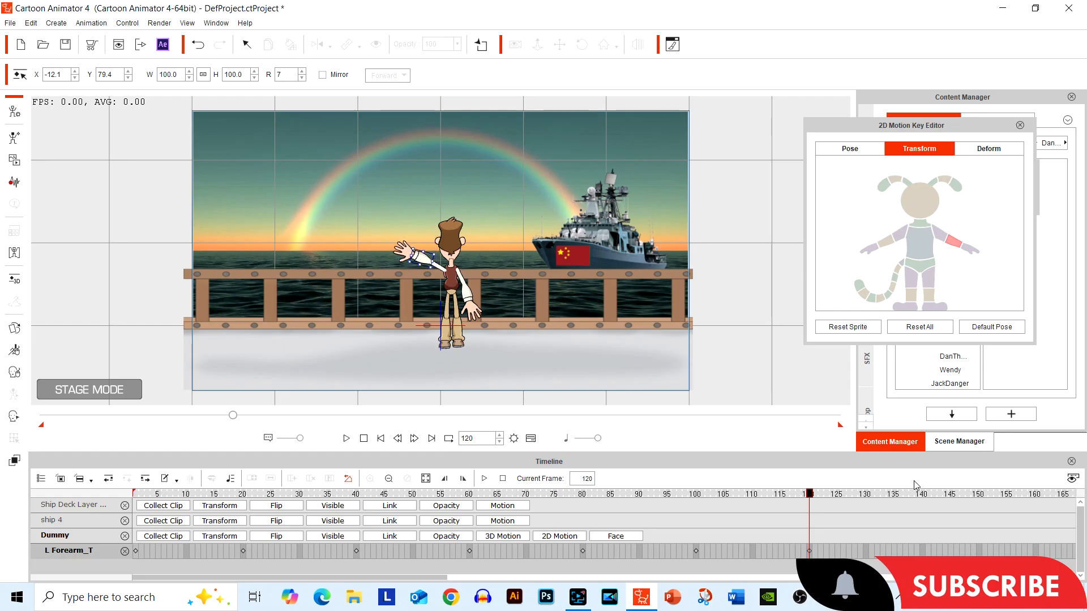
pyautogui.moveTo(809, 497); pyautogui.dragTo(923, 504)
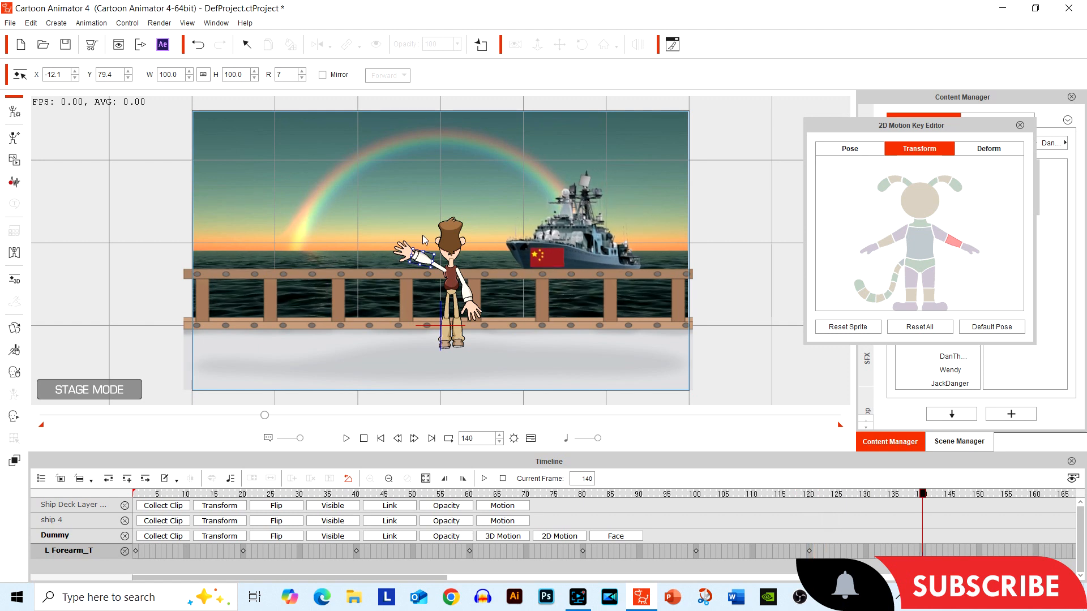
pyautogui.moveTo(421, 242); pyautogui.dragTo(447, 246)
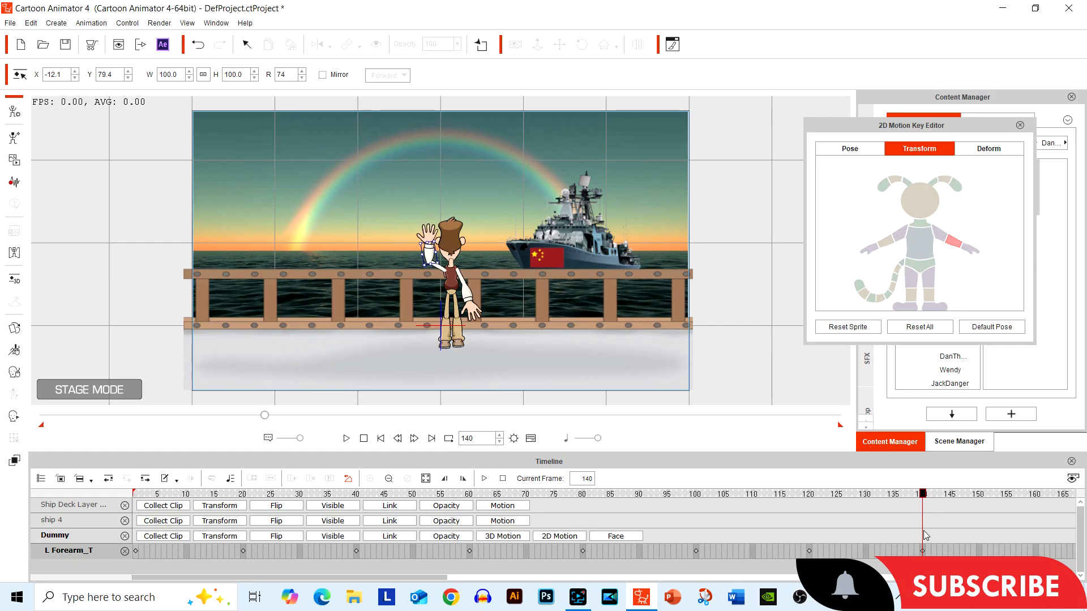
# Step: Bring the left arm back down at frame 160, rotating the upper arm to about 356 degrees and the forearm to 0 degrees
pyautogui.moveTo(924, 496); pyautogui.dragTo(1039, 501)
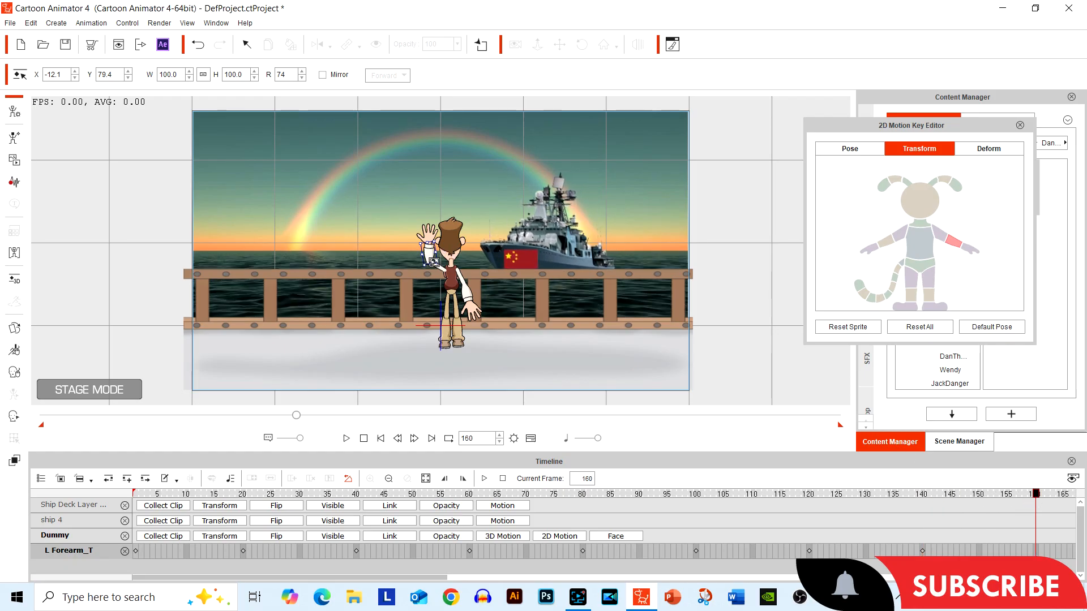
pyautogui.click(938, 236)
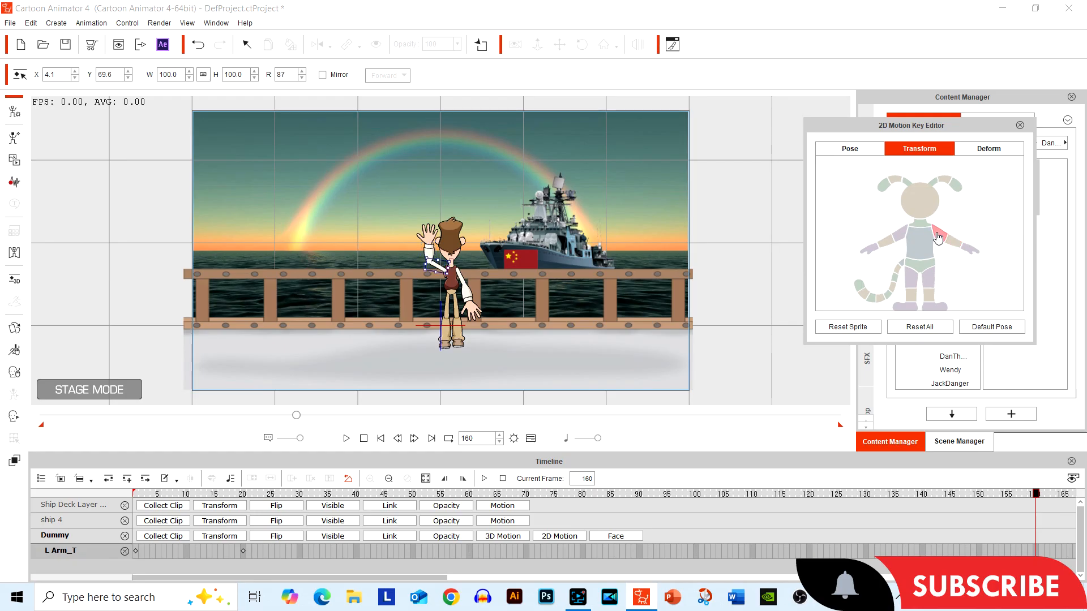
pyautogui.moveTo(434, 255); pyautogui.dragTo(427, 281)
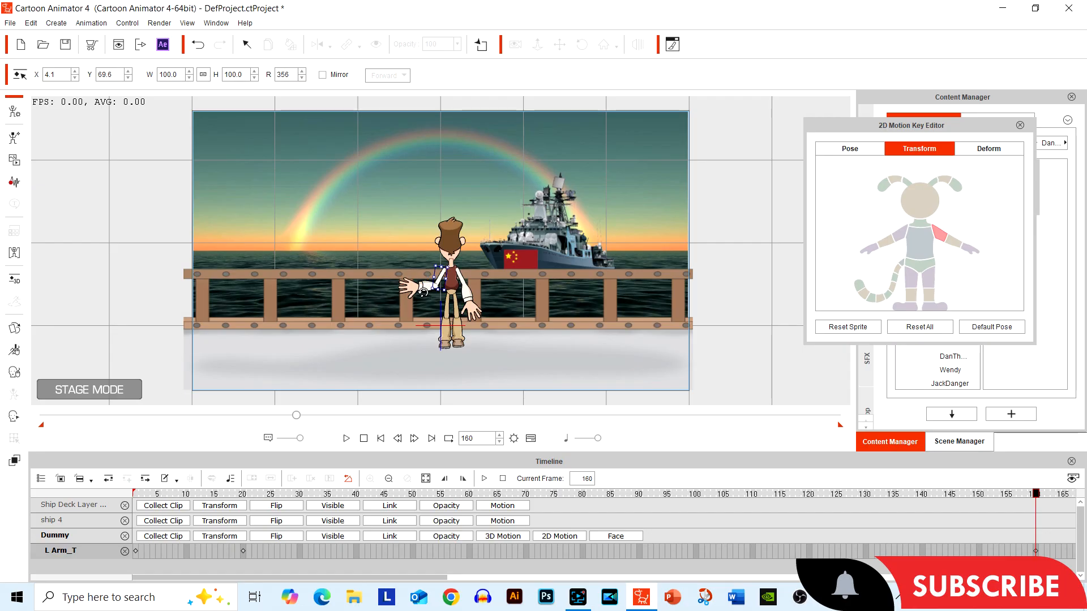
pyautogui.click(951, 242)
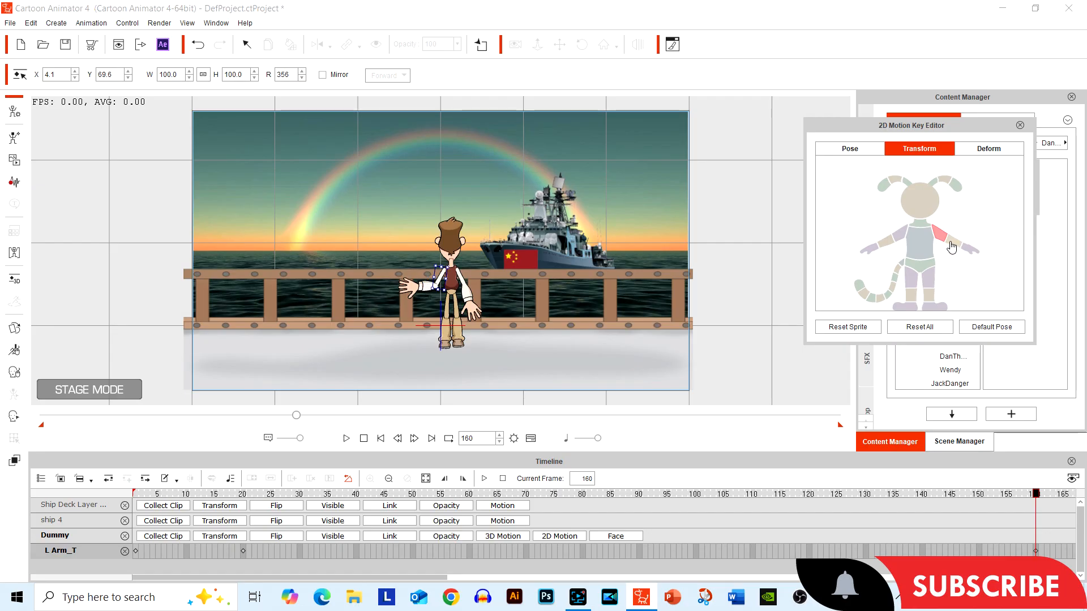
pyautogui.moveTo(429, 270); pyautogui.dragTo(421, 285)
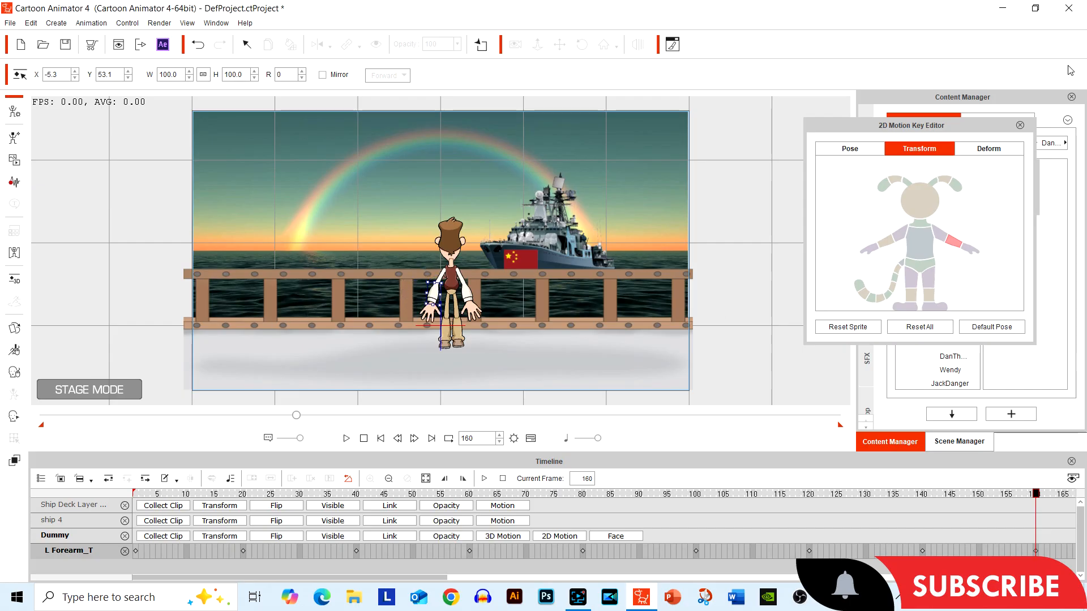
# Step: Key the hand sprites at frame 160, using 01_Original for the left hand and 02_Original for the right hand
pyautogui.click(1019, 125)
pyautogui.click(14, 329)
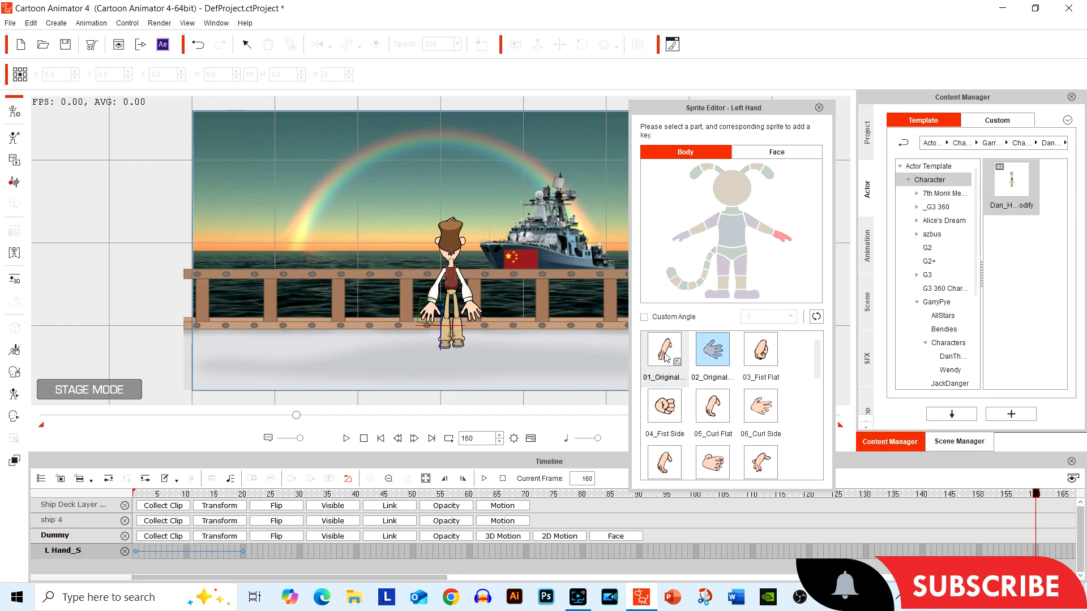
pyautogui.click(665, 352)
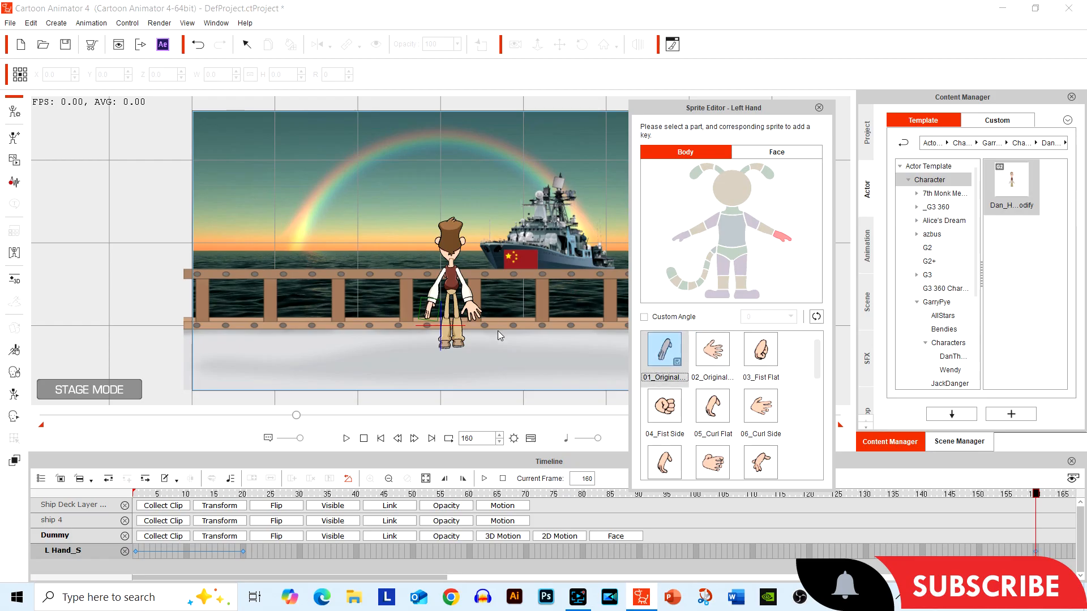
pyautogui.click(475, 316)
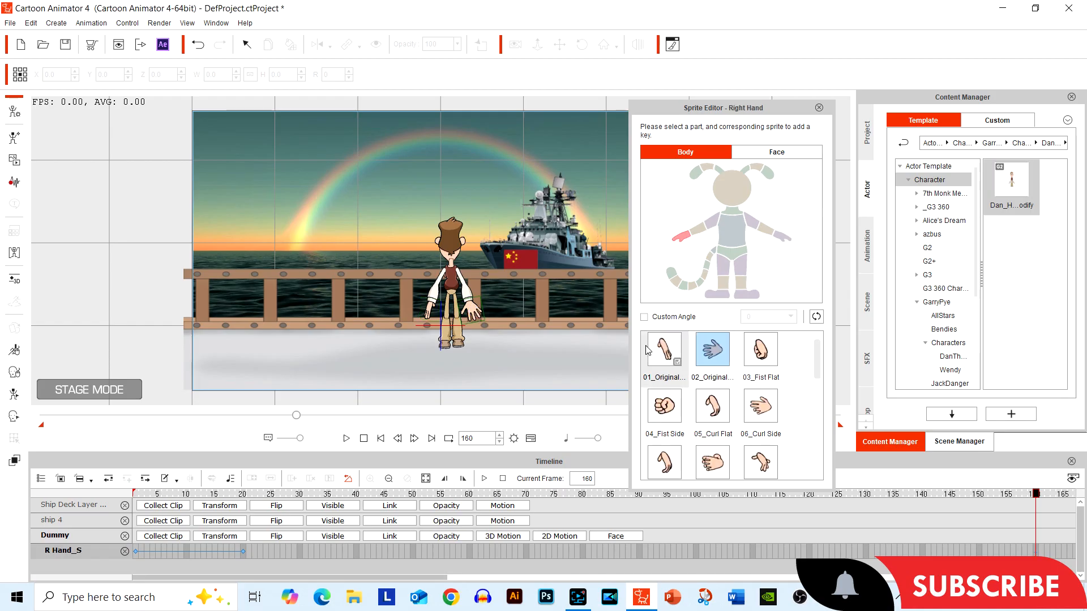
pyautogui.click(661, 362)
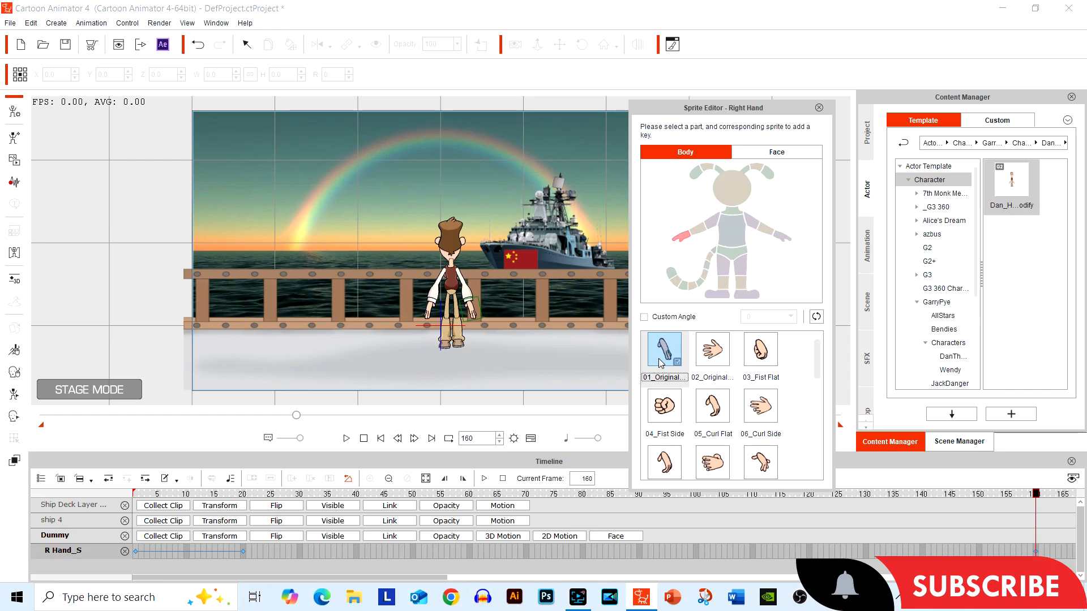
pyautogui.click(715, 357)
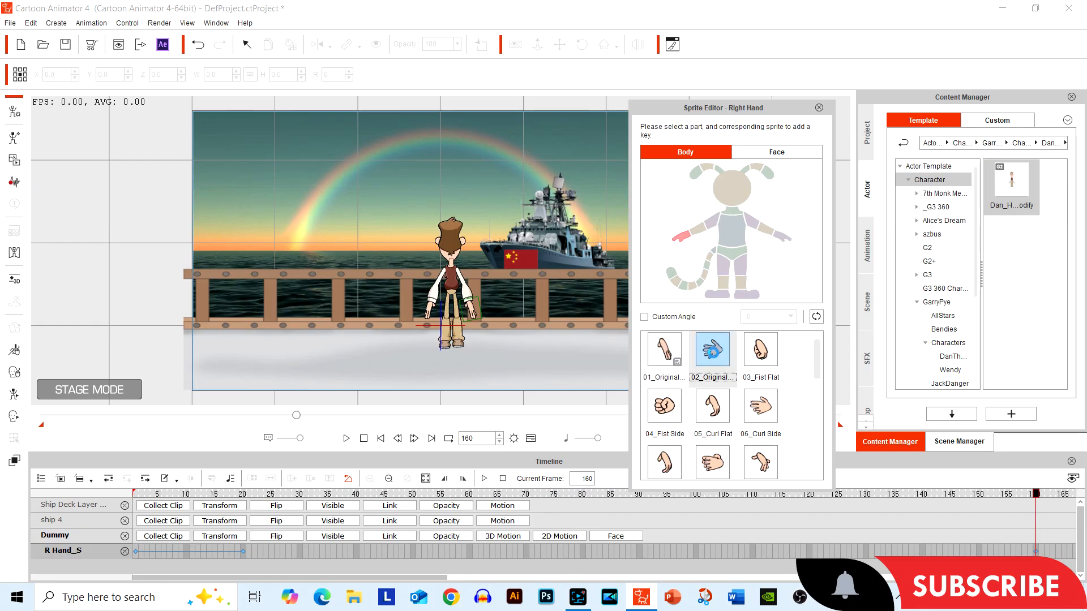
pyautogui.click(713, 351)
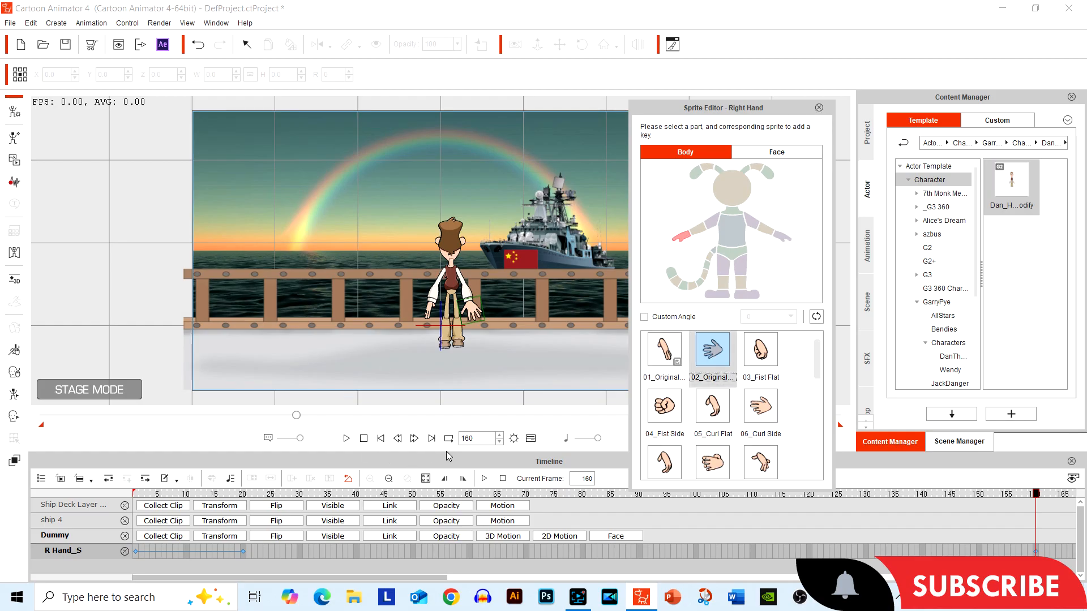
# Step: Set the right hand's sprite to 01_Original at frame 20, then scrub the timeline to frame 134 to check the wave
pyautogui.click(476, 439)
pyautogui.press('BackSpace')
pyautogui.press('BackSpace')
pyautogui.press('Return')
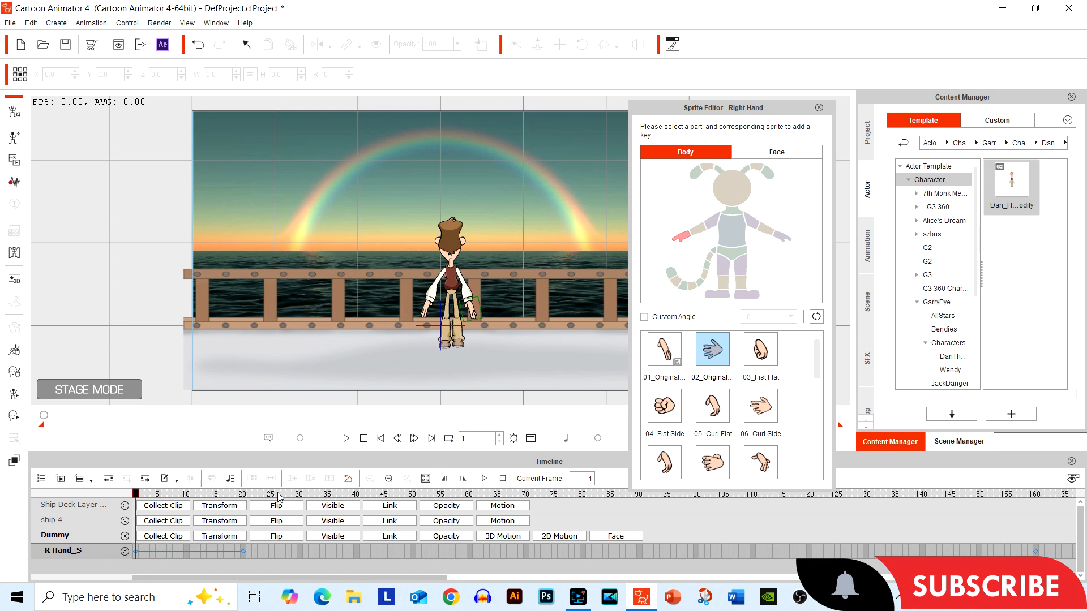
pyautogui.moveTo(137, 498); pyautogui.dragTo(245, 513)
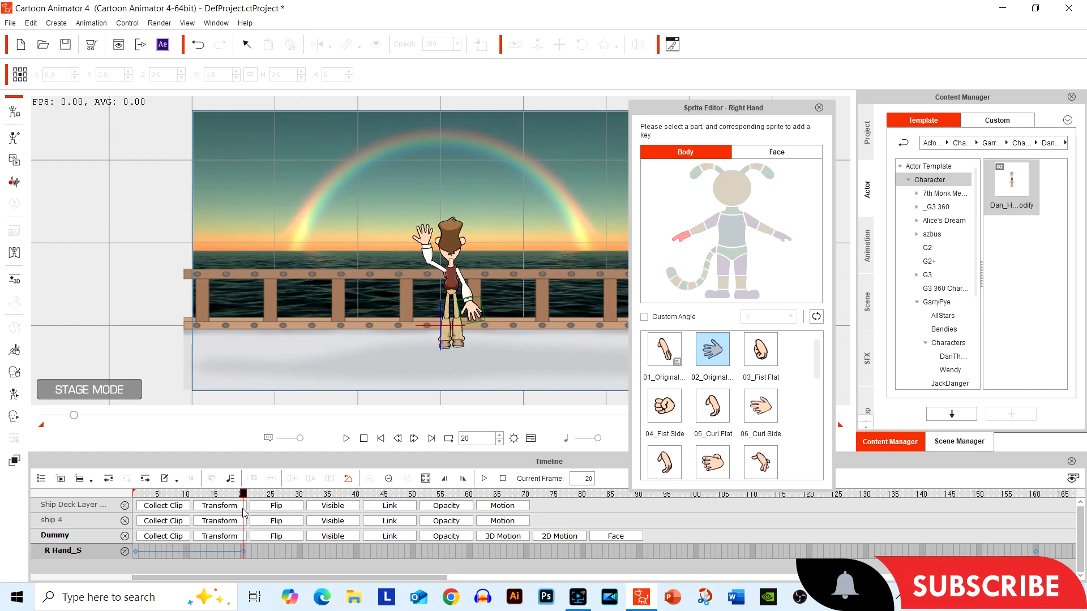
pyautogui.click(669, 350)
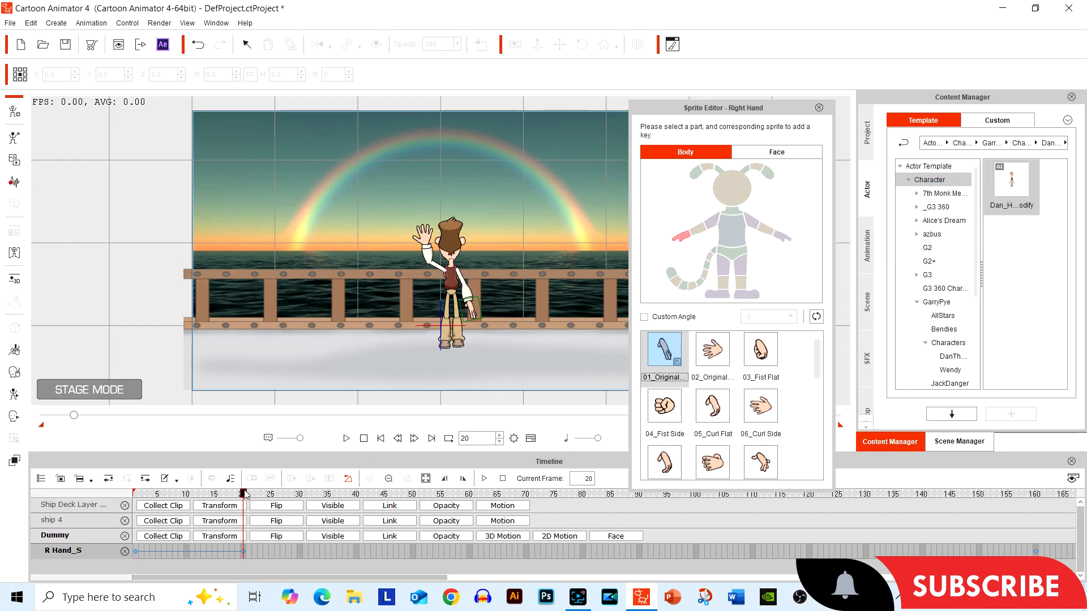
pyautogui.moveTo(245, 494); pyautogui.dragTo(888, 560)
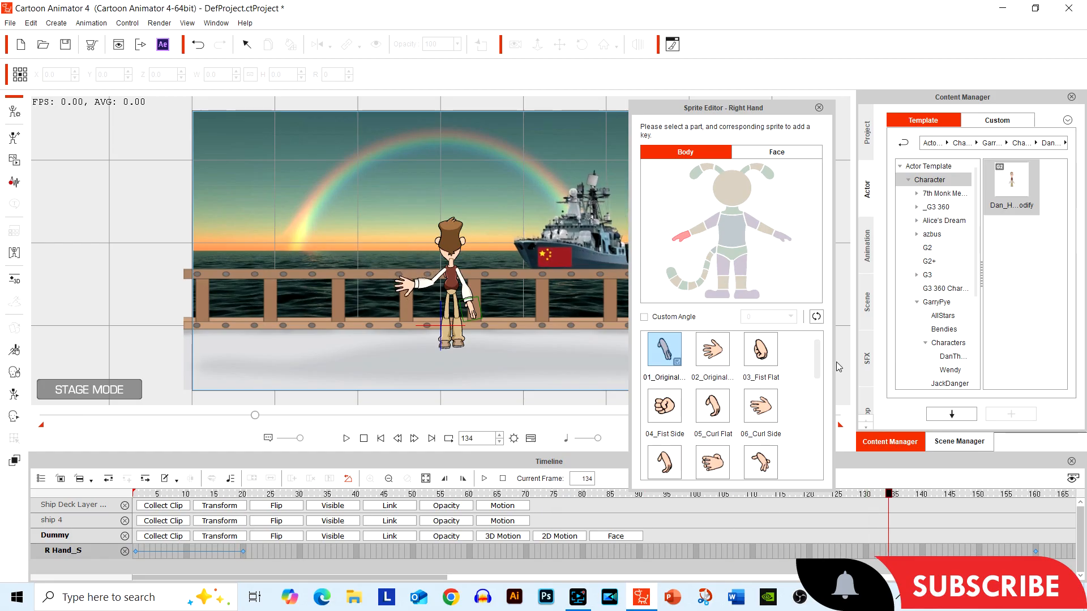
pyautogui.click(818, 107)
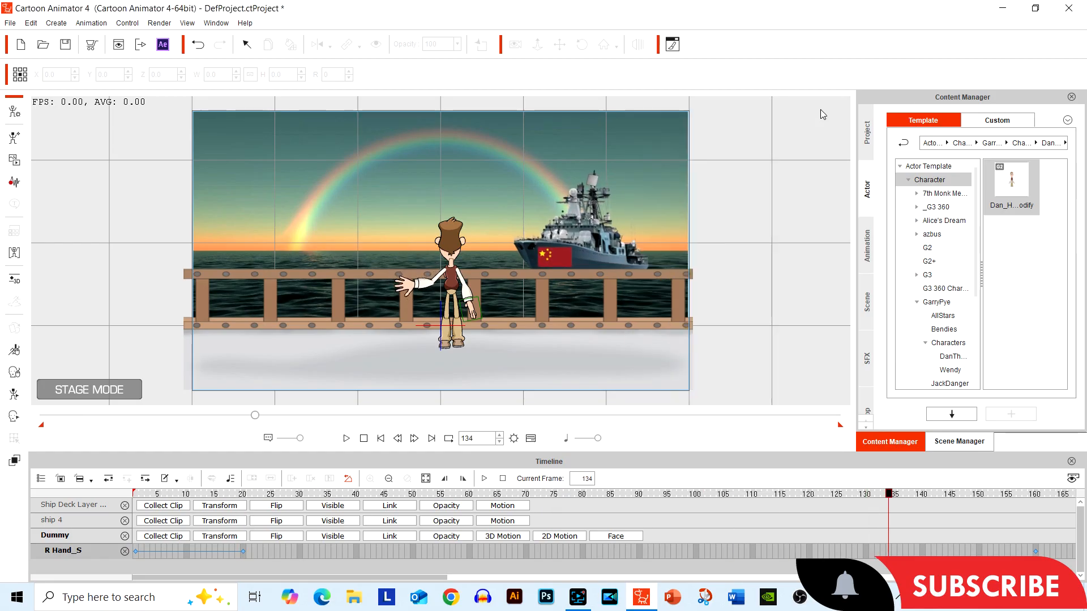
# Step: Return to frame 1 with the character selected and open the Create Media import options
pyautogui.click(476, 310)
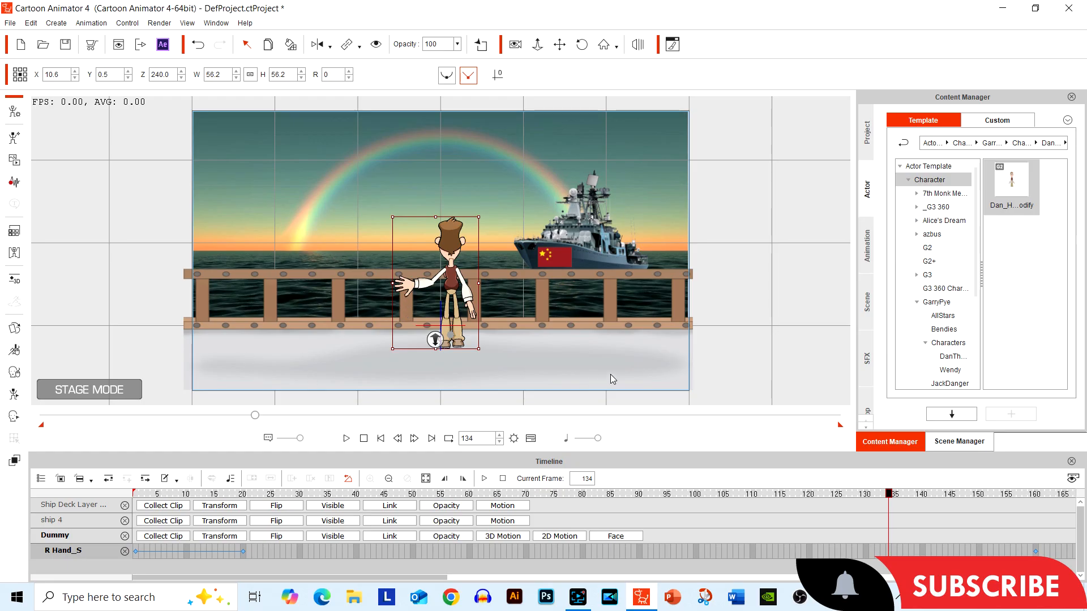
pyautogui.click(365, 440)
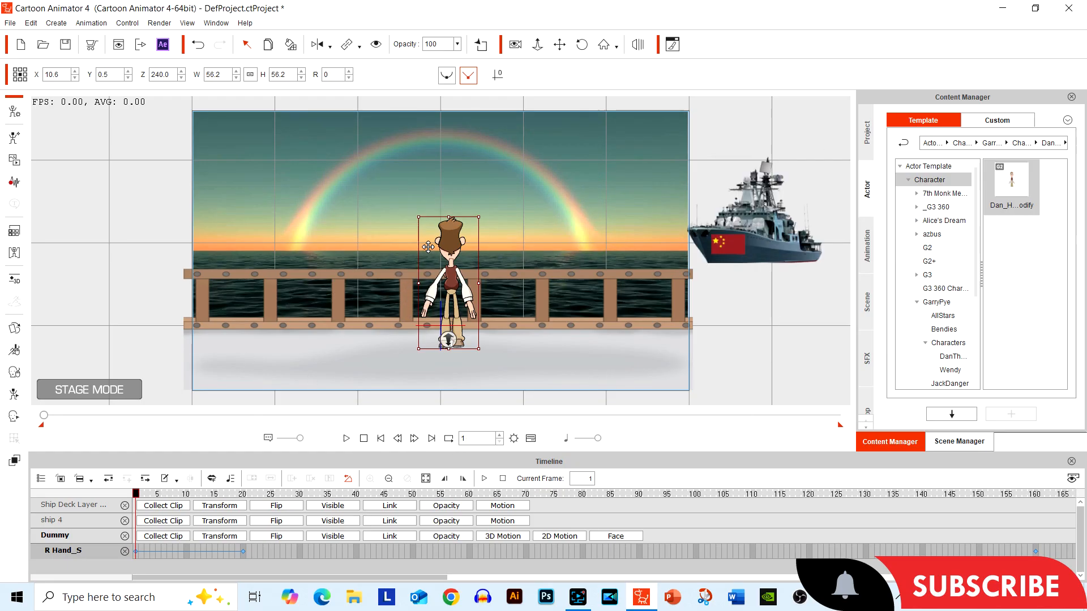
pyautogui.click(17, 162)
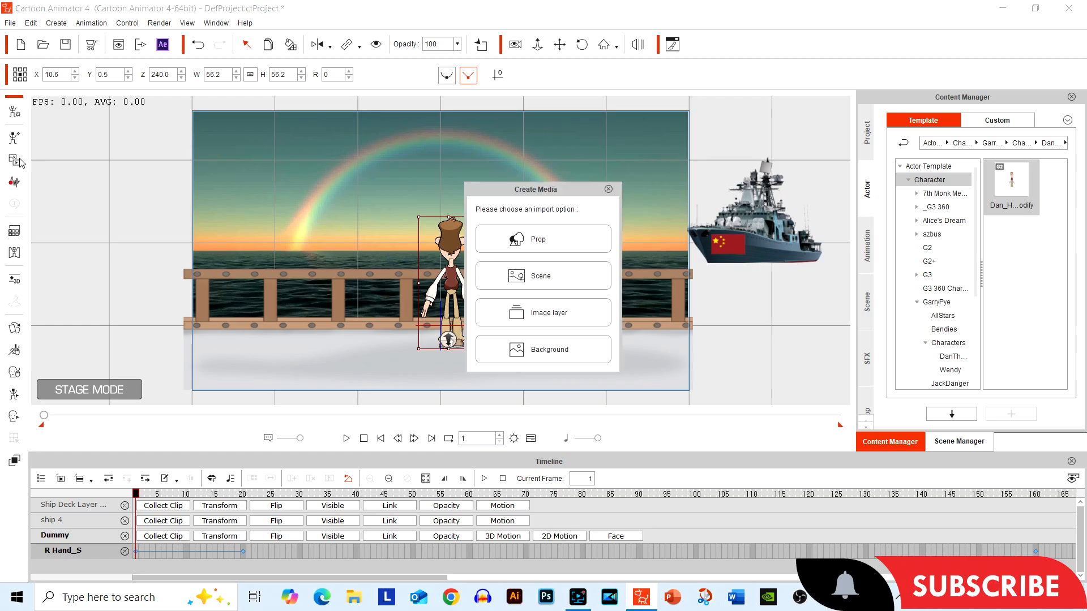